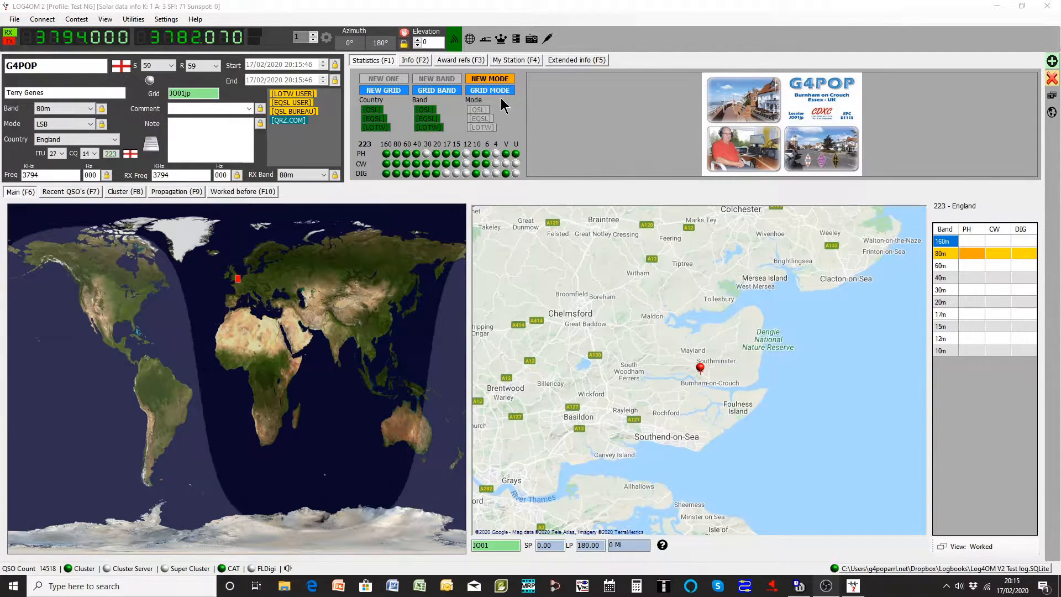
Load the user_Avery L7160 label in the label definitions and generate a test PDF of its layout, closing both when viewed.
click(133, 20)
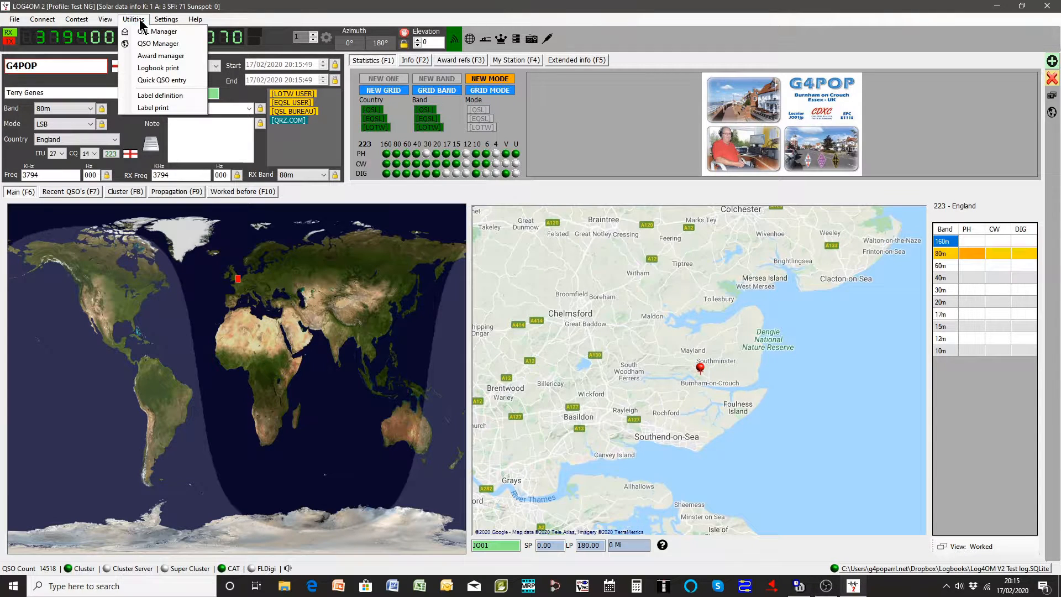
click(160, 95)
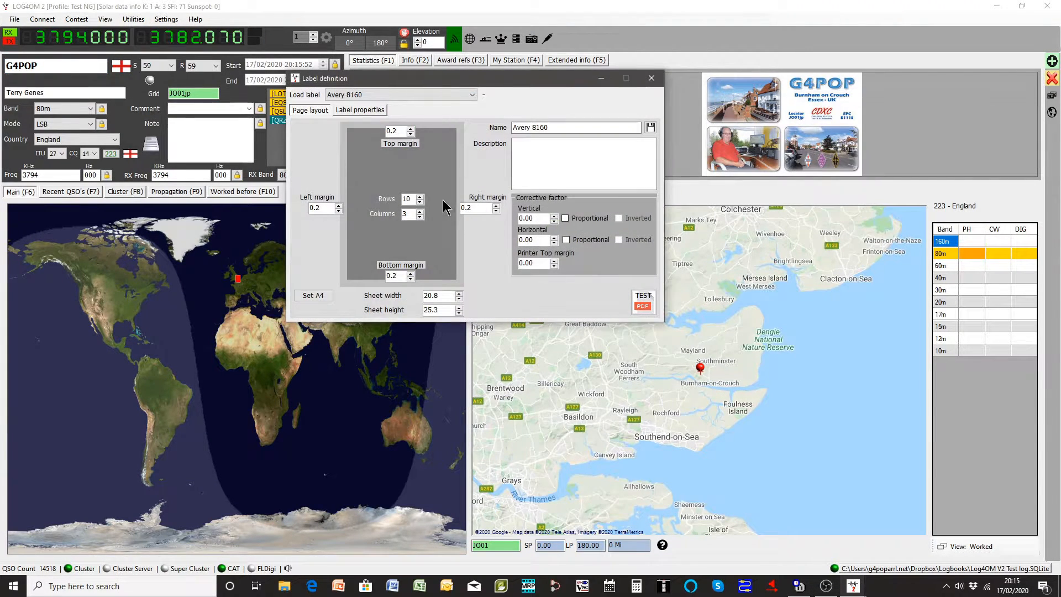
click(472, 95)
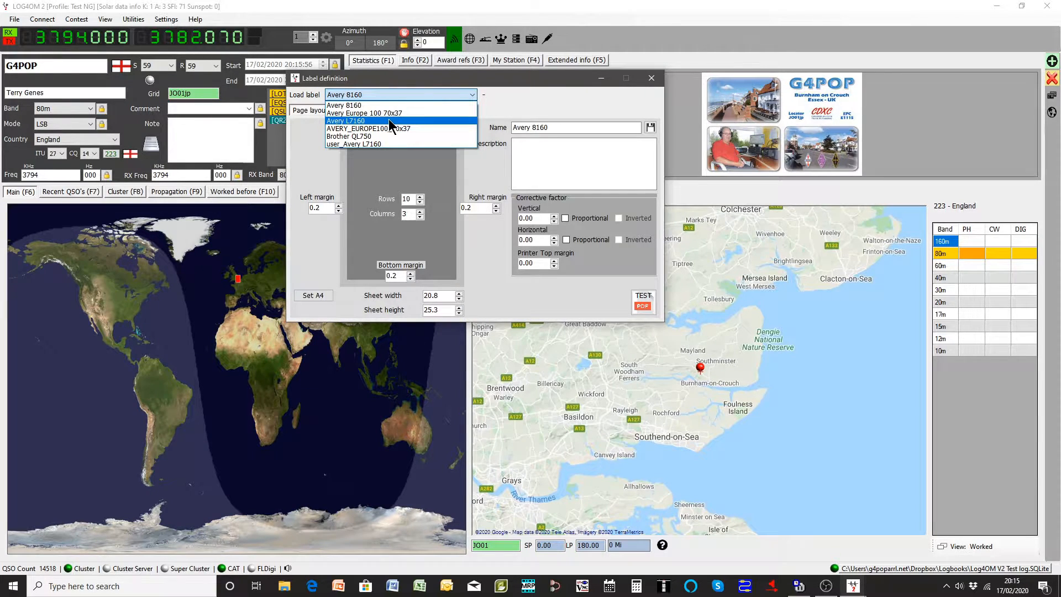
click(379, 141)
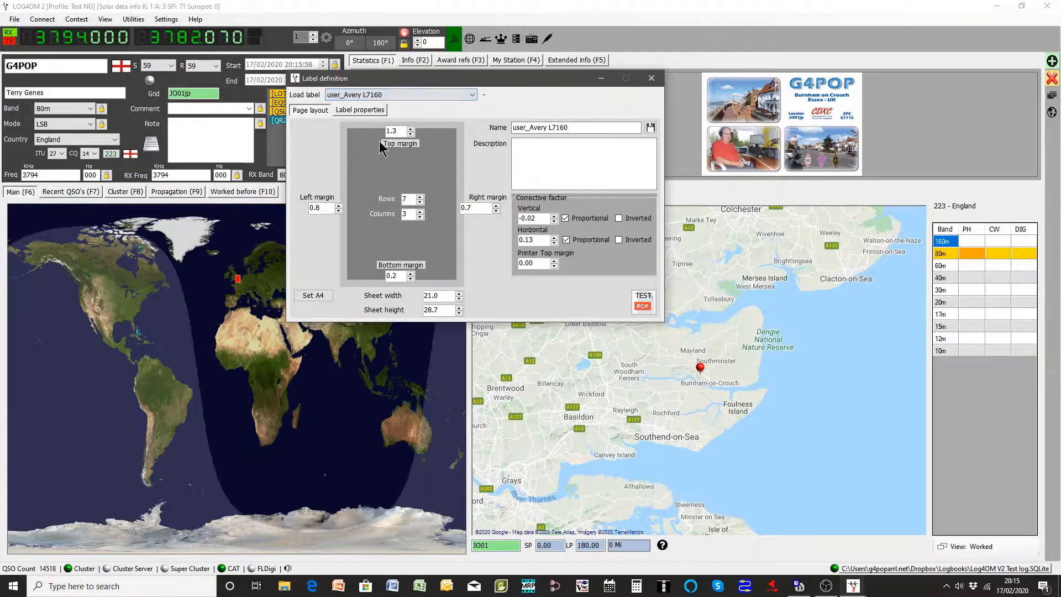
click(646, 307)
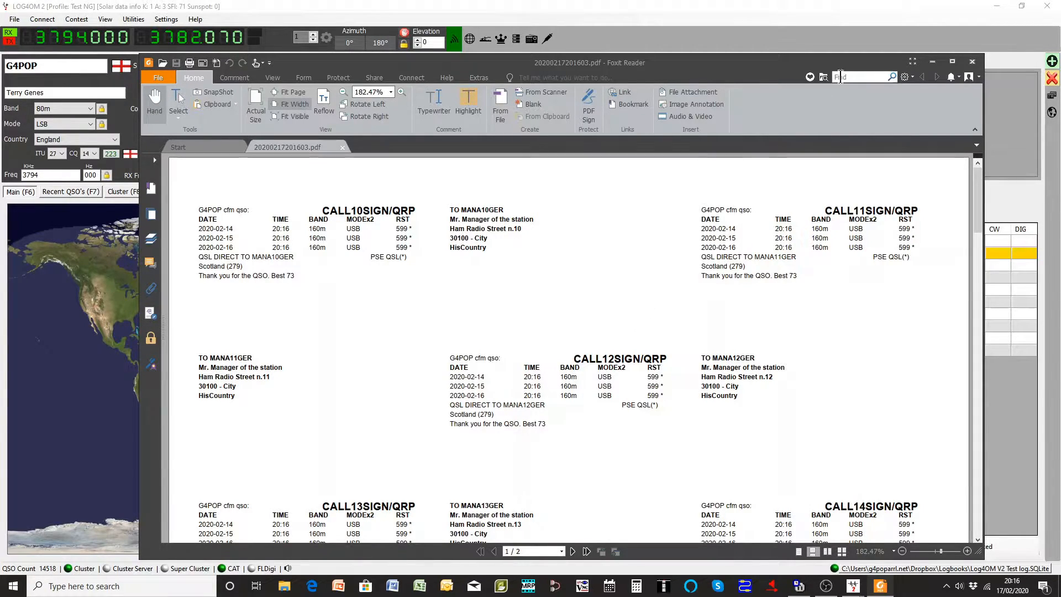
click(973, 61)
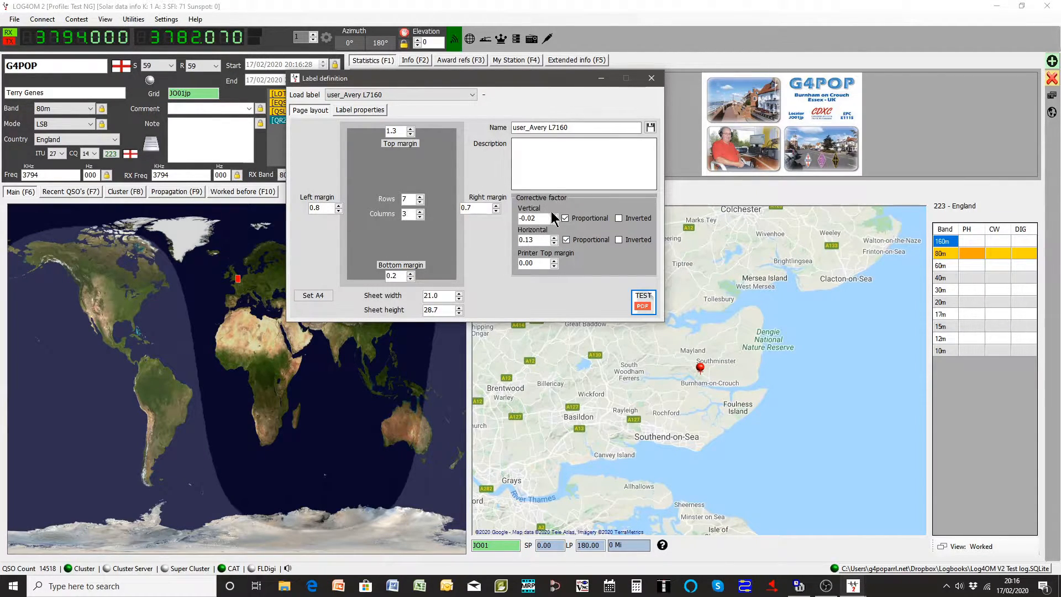
click(652, 80)
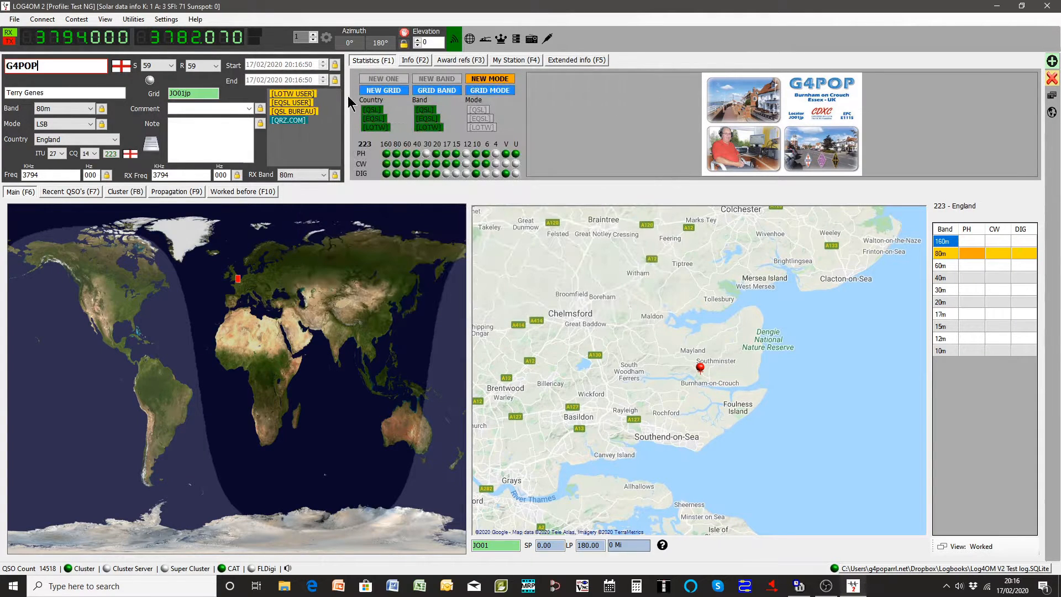
Open label printing and search for QSOs with station callsign G4POP and QSL sent status No.
click(170, 22)
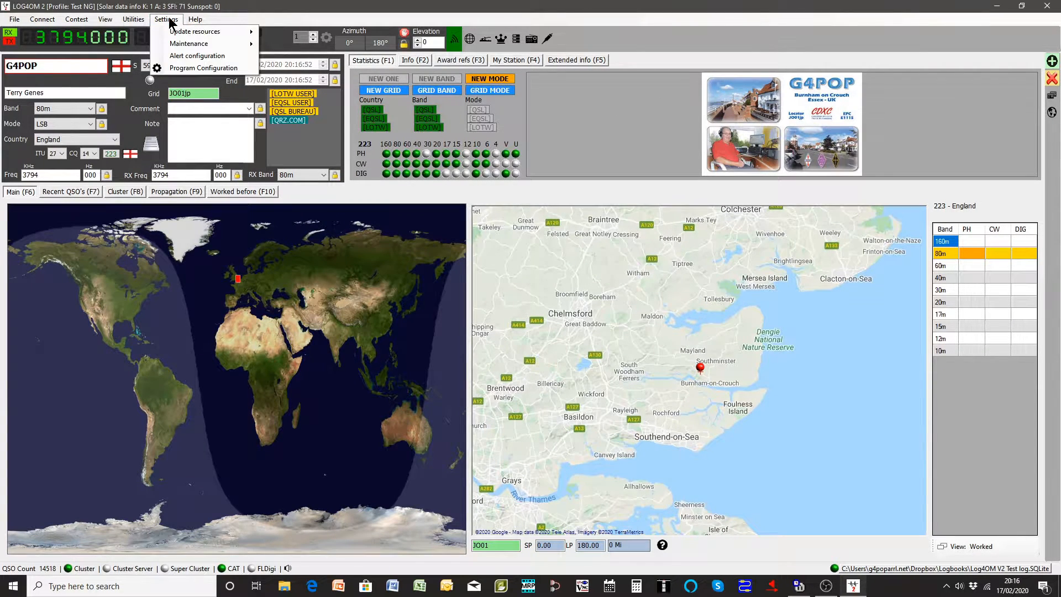
mouse_move(142, 19)
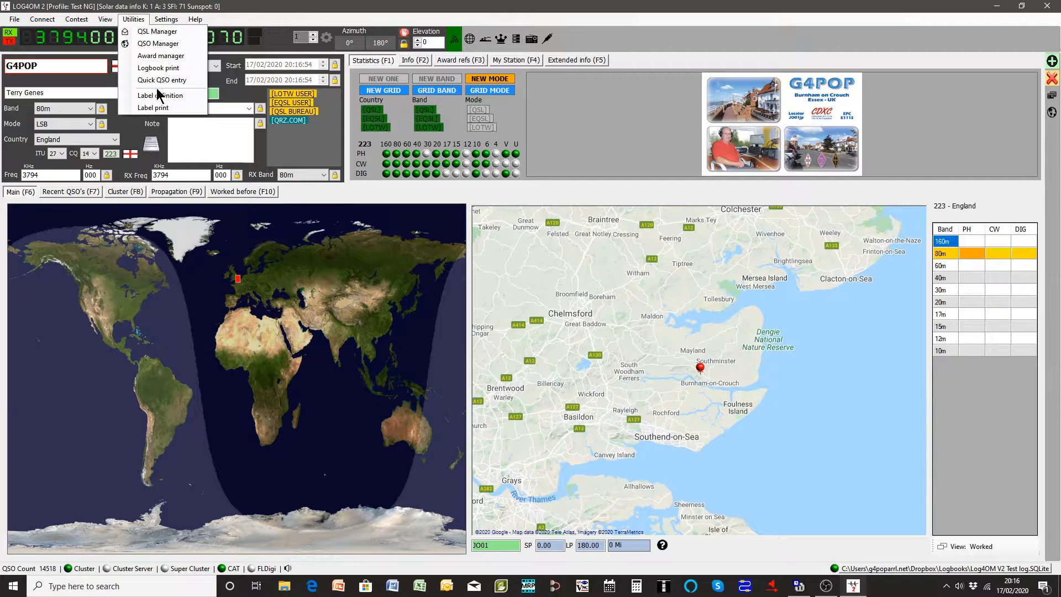
click(157, 108)
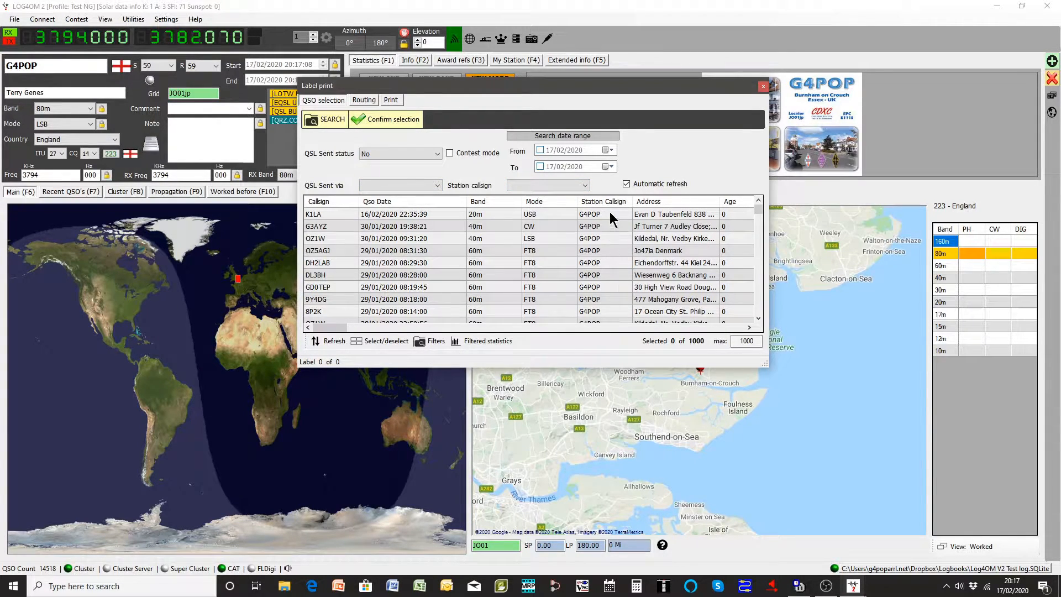
click(573, 187)
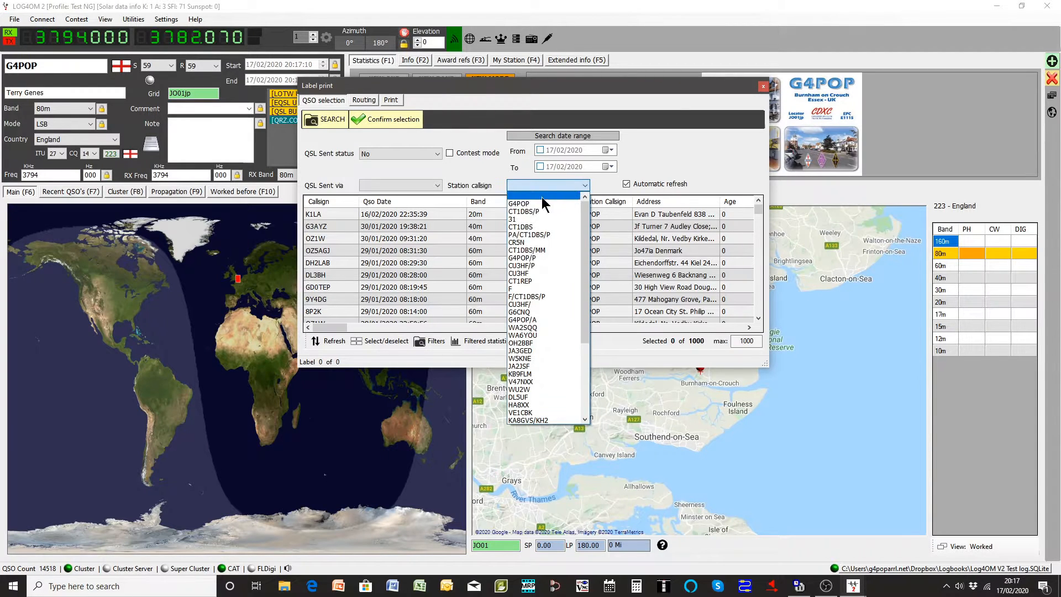
click(519, 204)
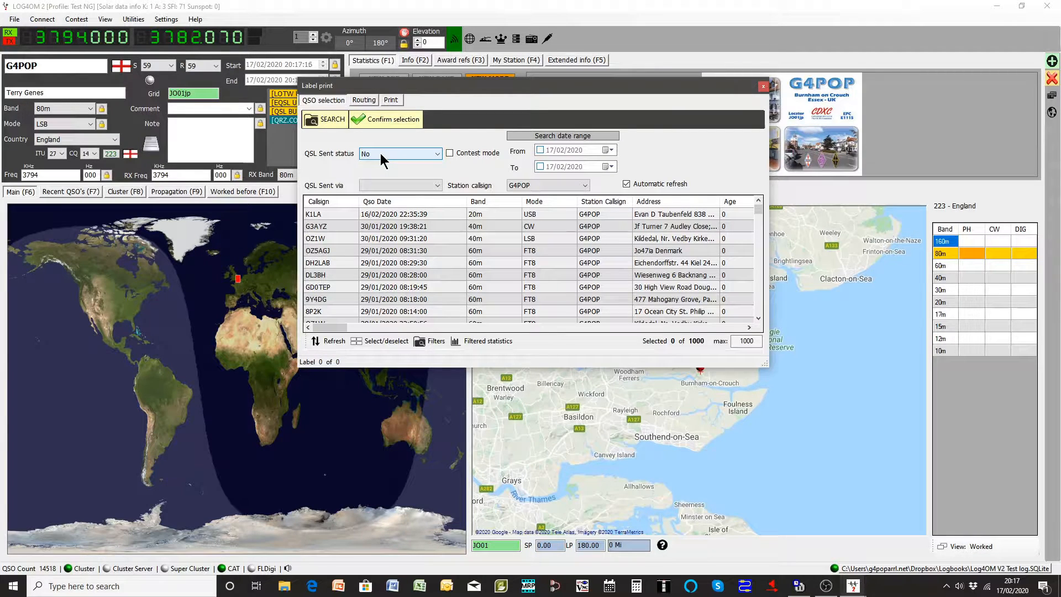
click(327, 121)
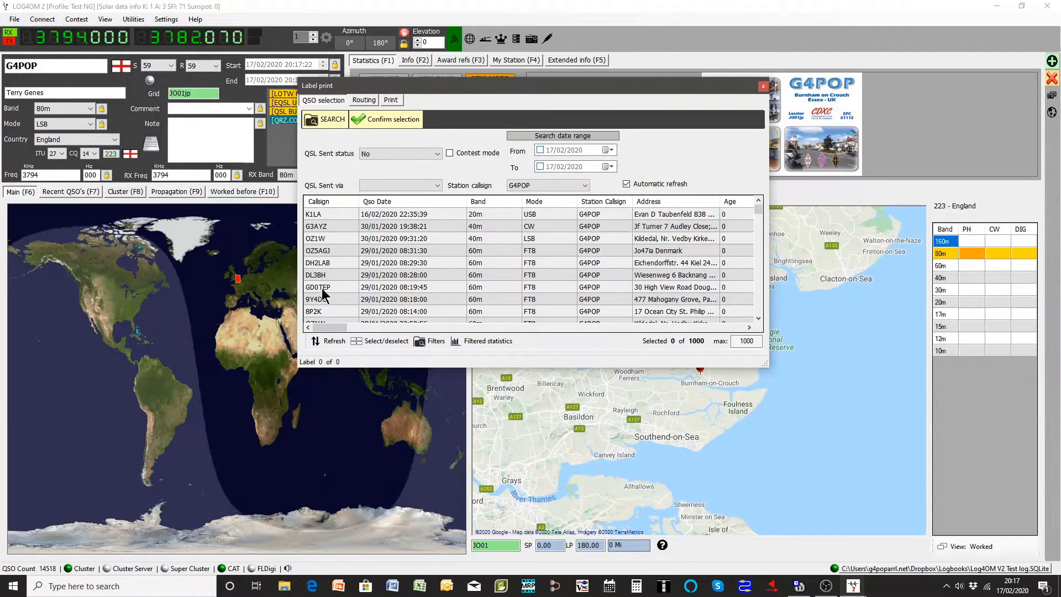
Select the K1LA, OZ5AGJ, DL3BH and 9Y4DG QSOs and confirm the selection for label routing.
mouse_move(343, 326)
mouse_down()
mouse_move(703, 346)
mouse_move(704, 328)
mouse_move(498, 354)
mouse_move(326, 332)
mouse_up()
click(330, 212)
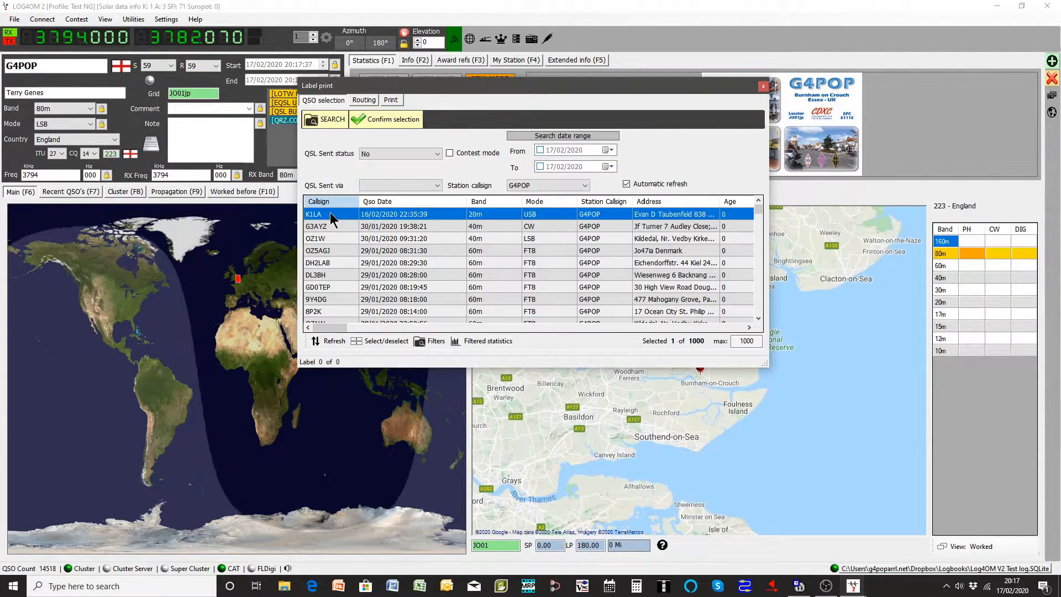
ctrl+click(330, 250)
ctrl+click(326, 276)
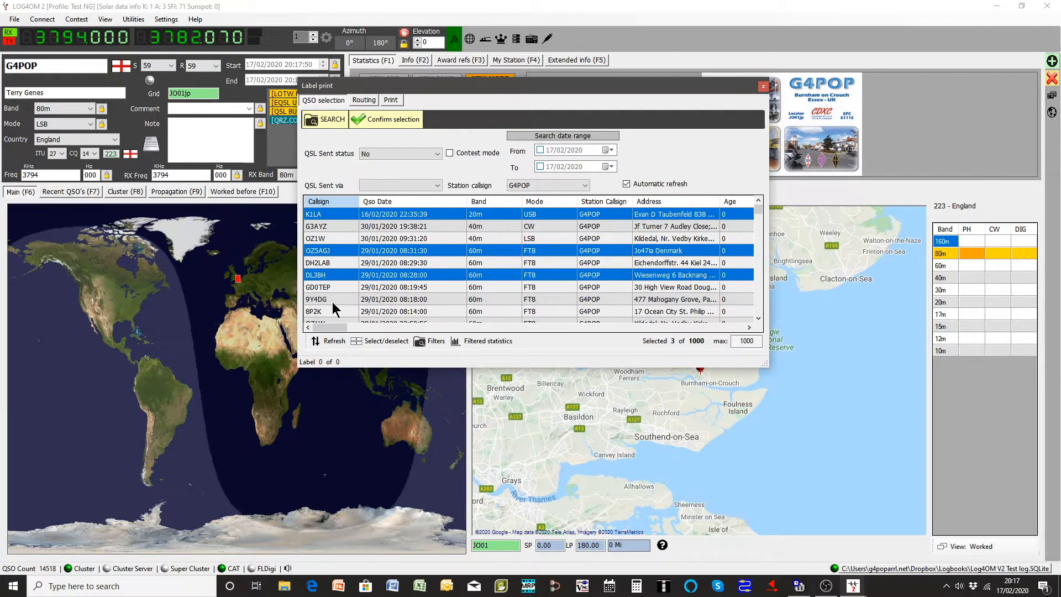
ctrl+click(329, 300)
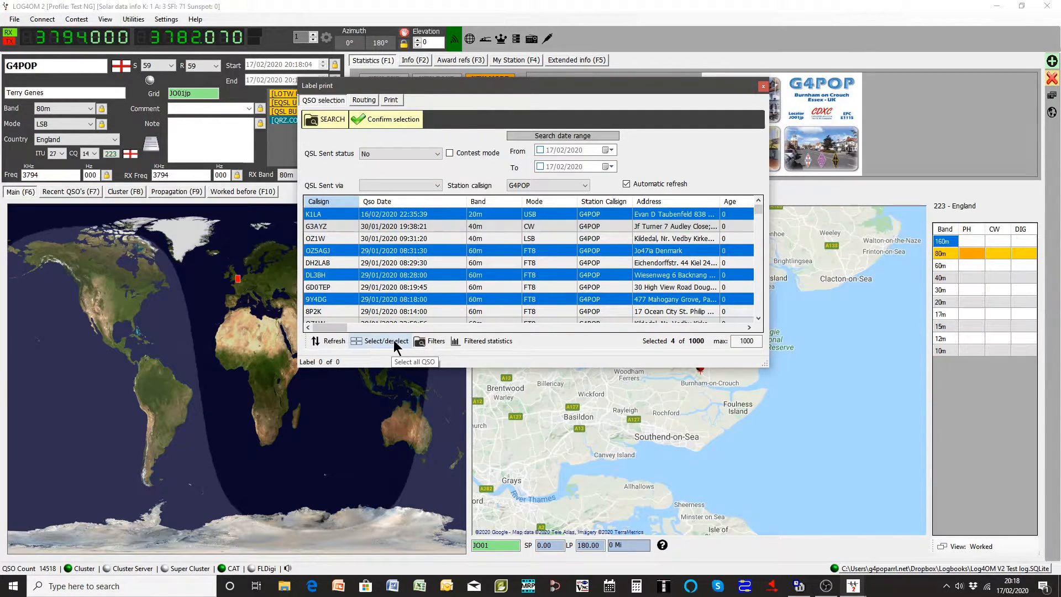
click(389, 120)
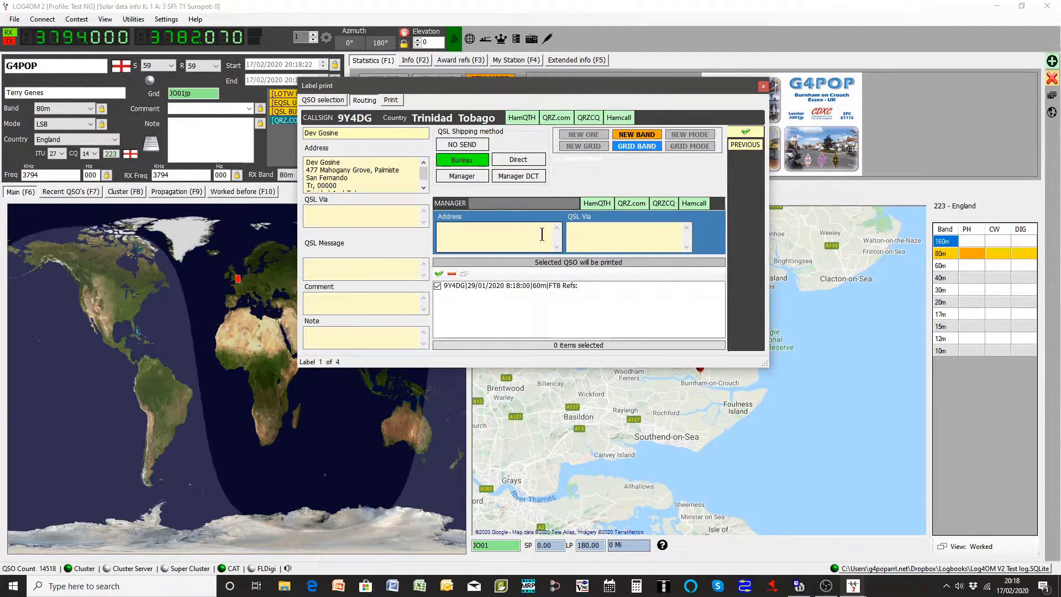
click(744, 131)
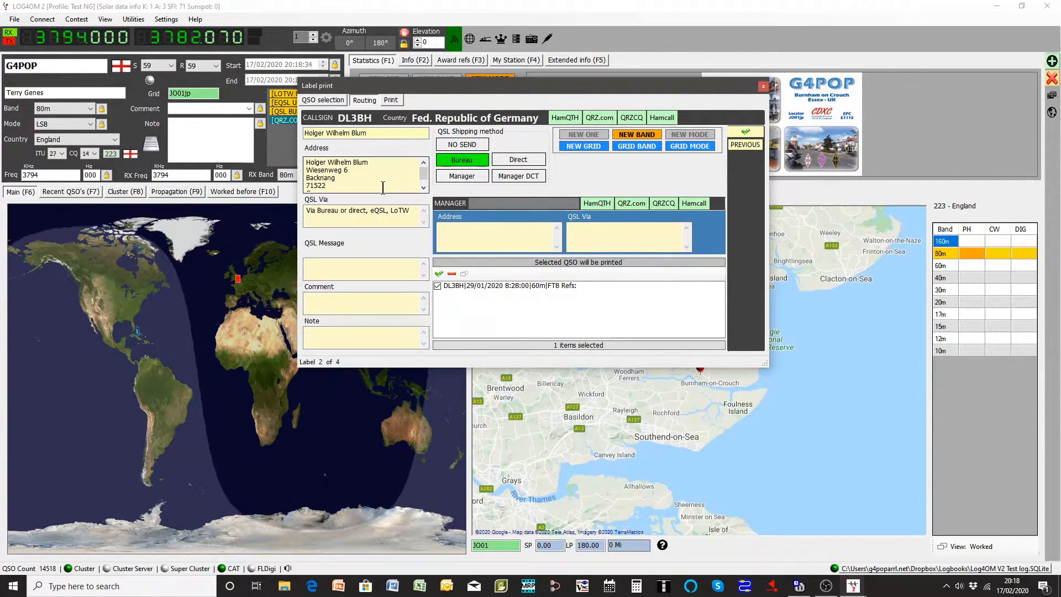
click(515, 160)
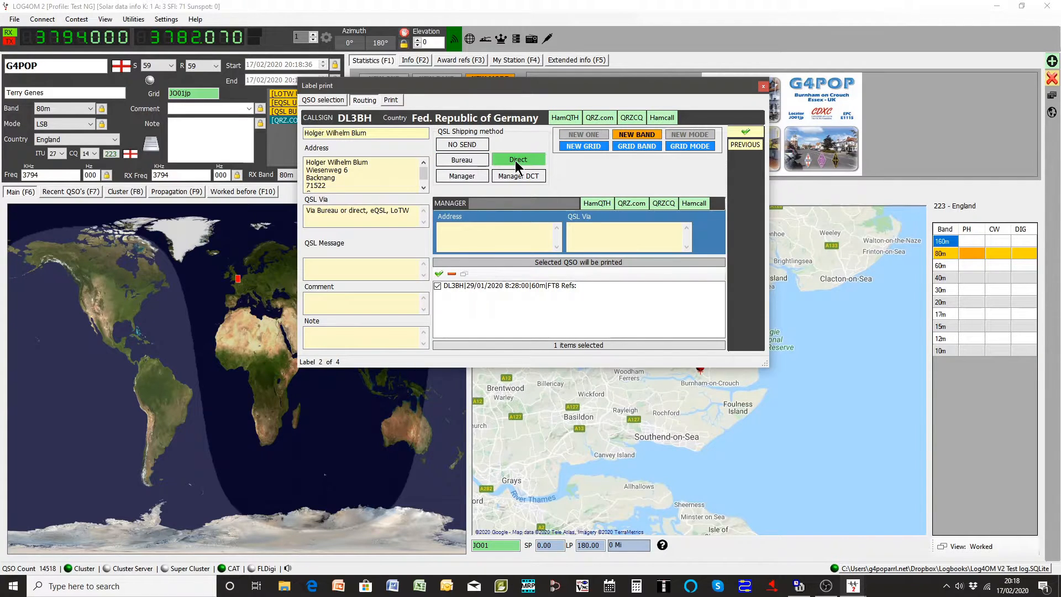
click(745, 134)
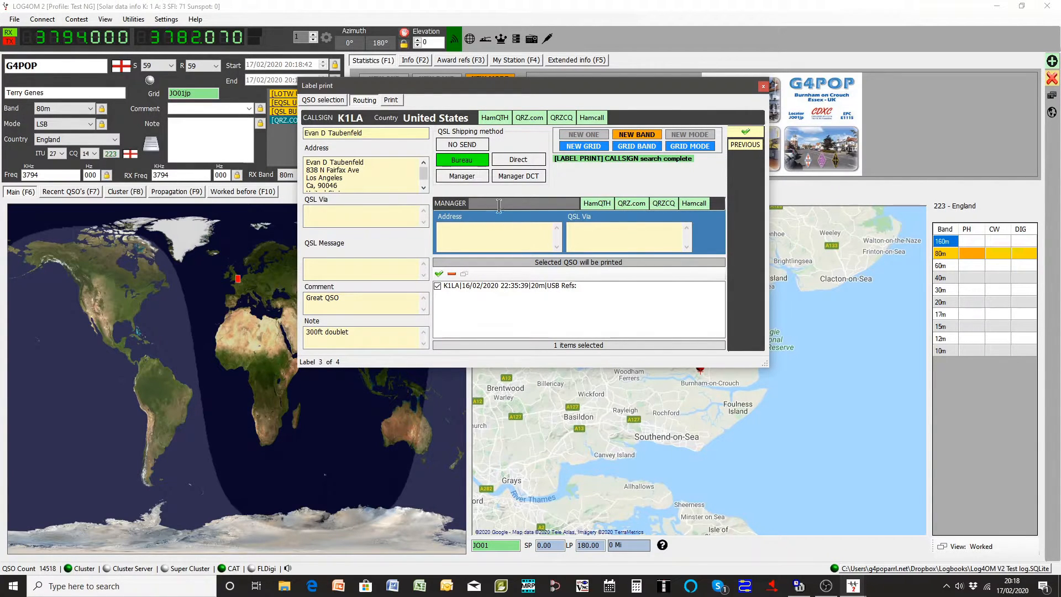
click(746, 134)
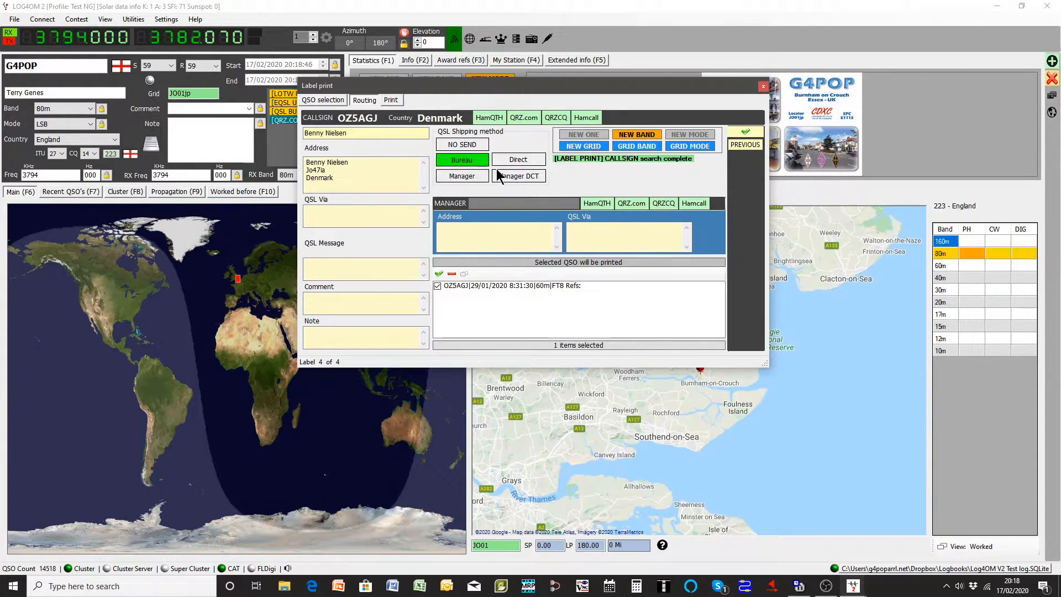
click(512, 158)
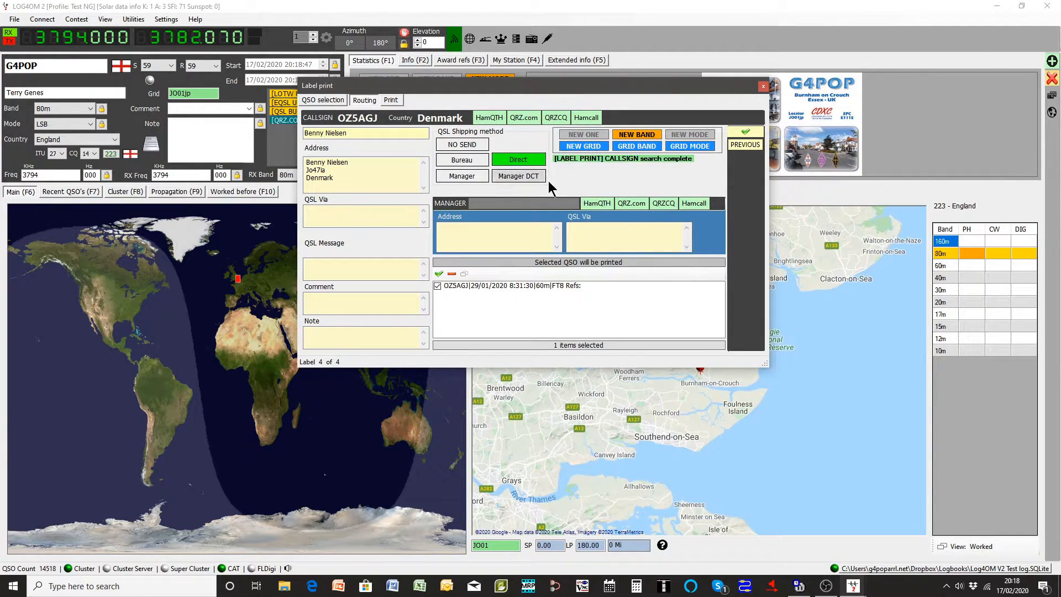
click(756, 132)
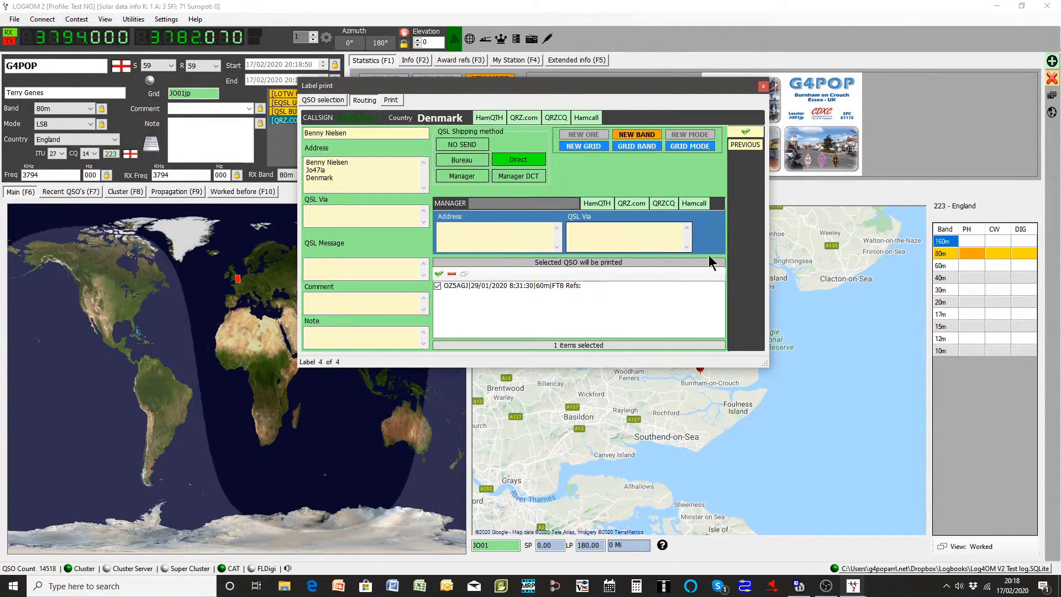
Go back through the confirmed label routings to the 9Y4DG label.
click(751, 147)
click(751, 145)
click(751, 146)
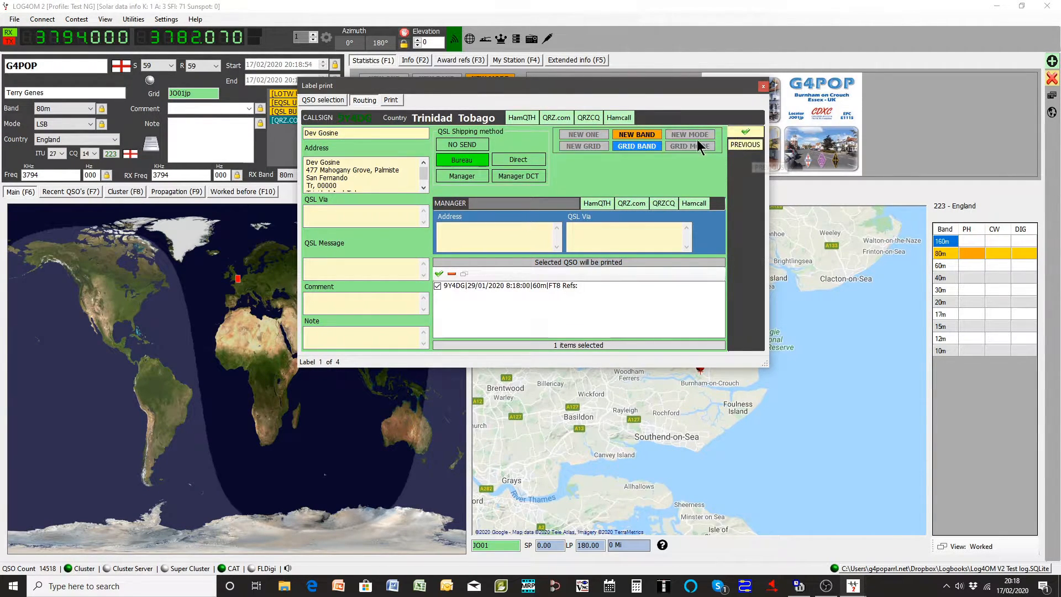
Choose the user_Avery L7160 label format for the print run.
click(393, 101)
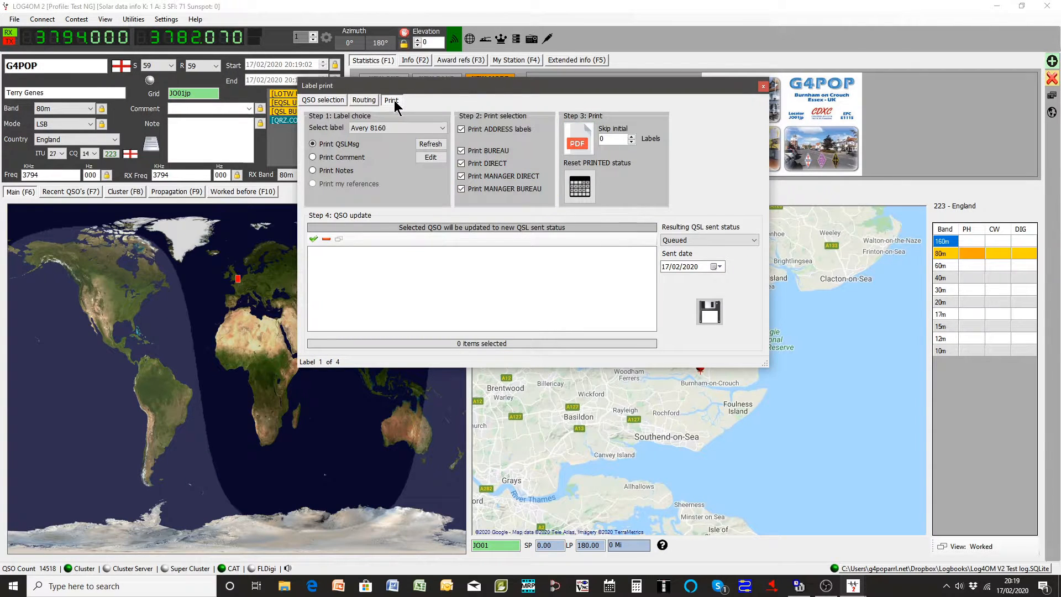
click(416, 128)
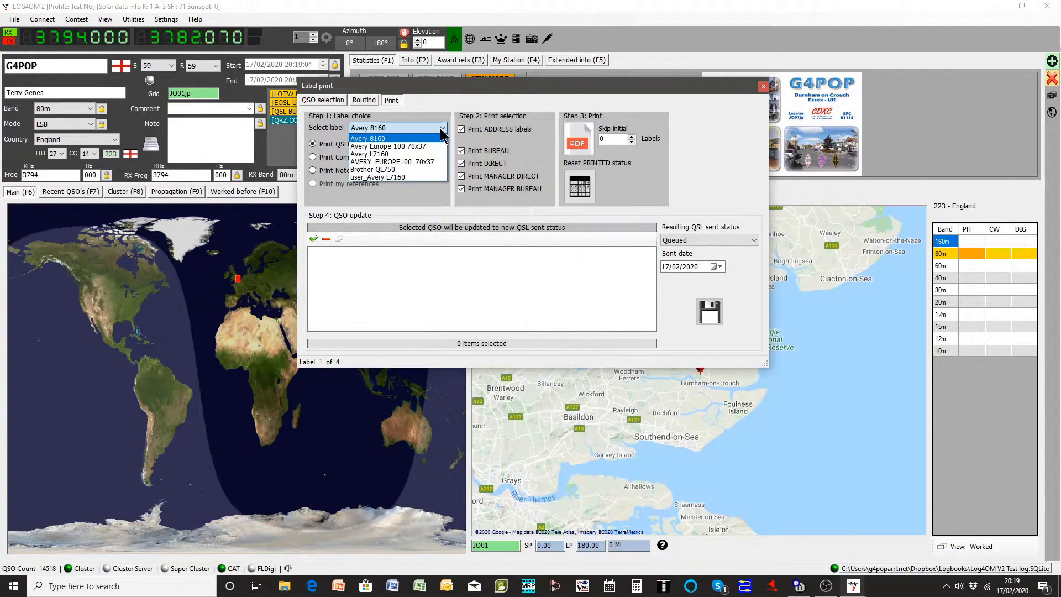
click(390, 176)
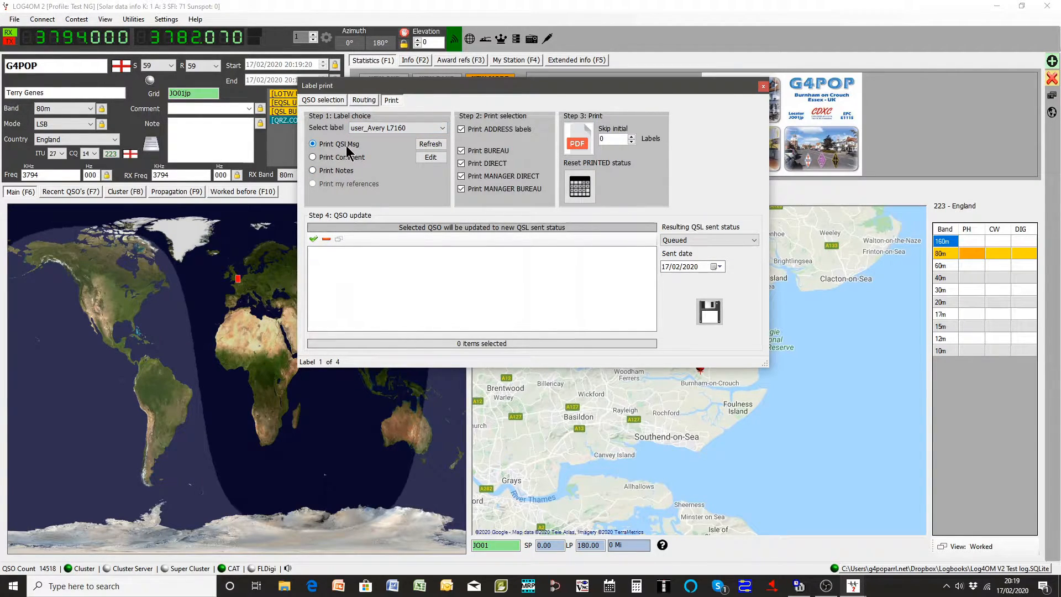
click(354, 100)
click(314, 260)
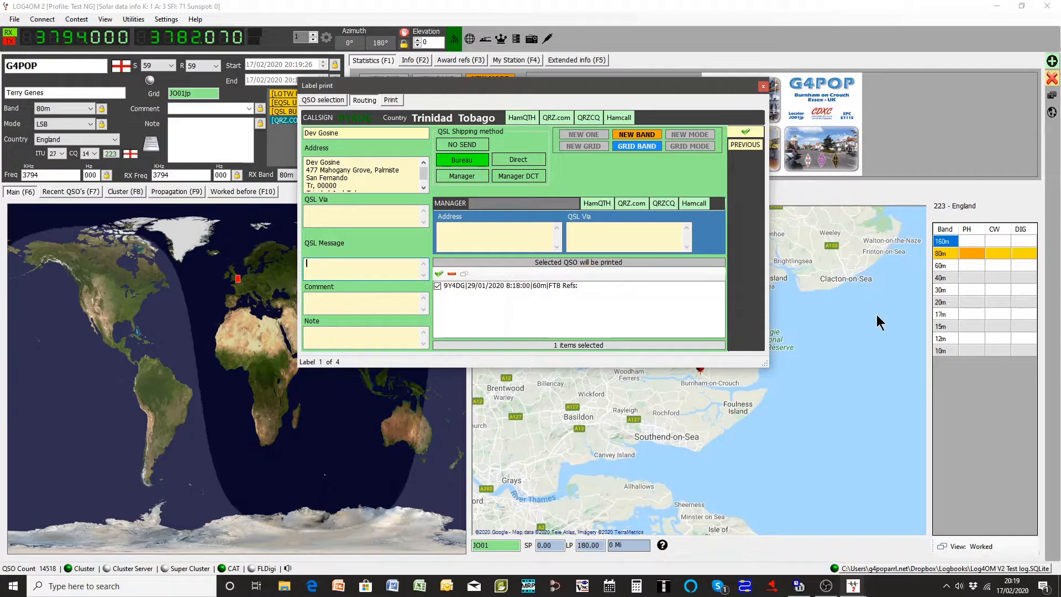
text(Hazel nuts)
Exclude manager direct and manager bureau labels, skip the initial 3 labels on the sheet, and generate the label PDF.
click(392, 100)
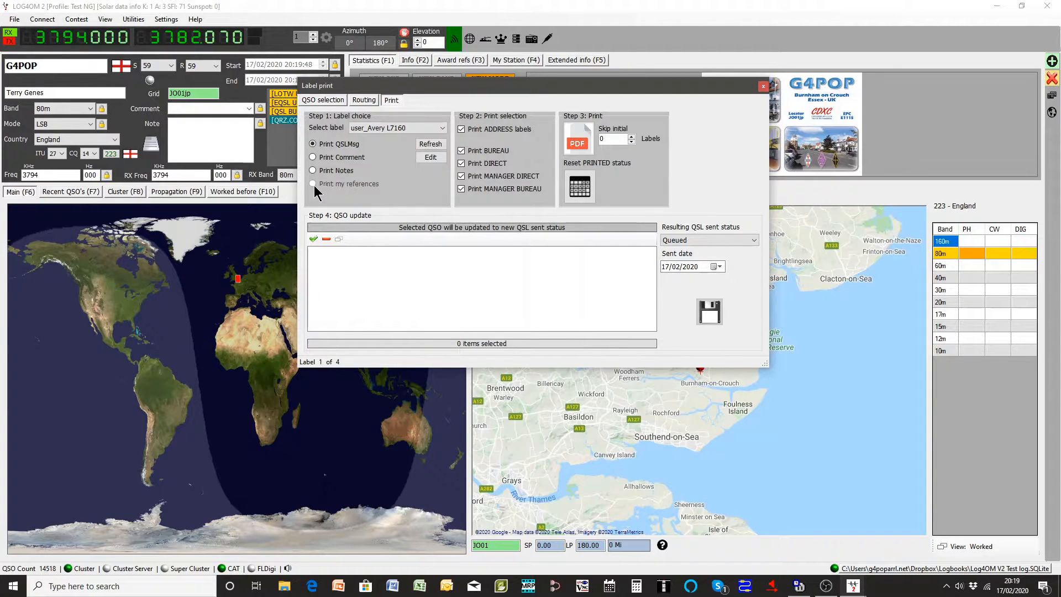
click(462, 176)
click(462, 188)
click(632, 136)
click(632, 142)
click(582, 146)
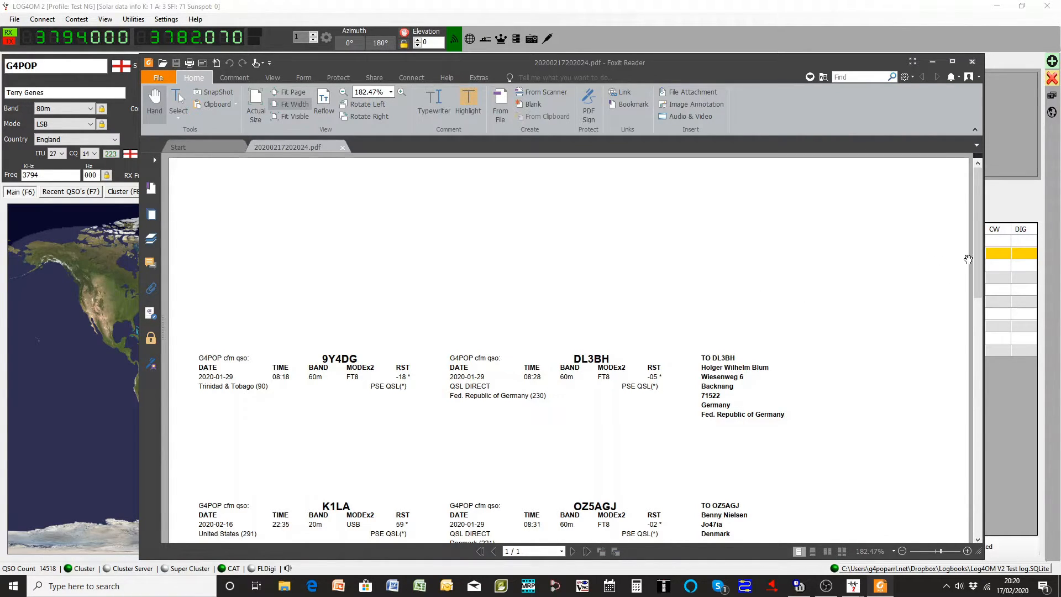
Examine the generated QSO and address labels and the PDF's print scaling settings, and close the PDF without printing.
drag(974, 255, 975, 299)
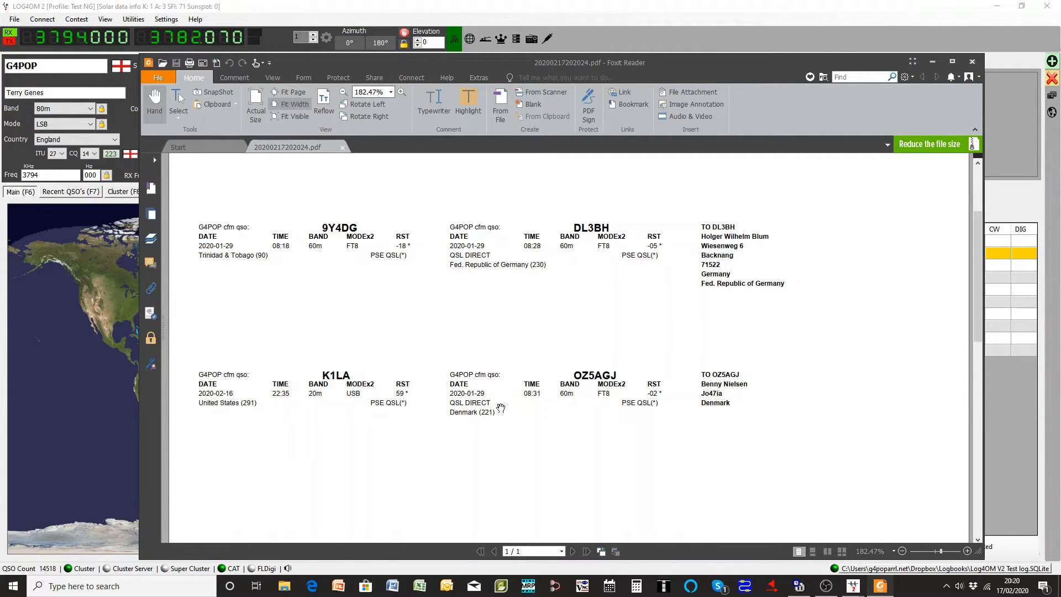
click(189, 64)
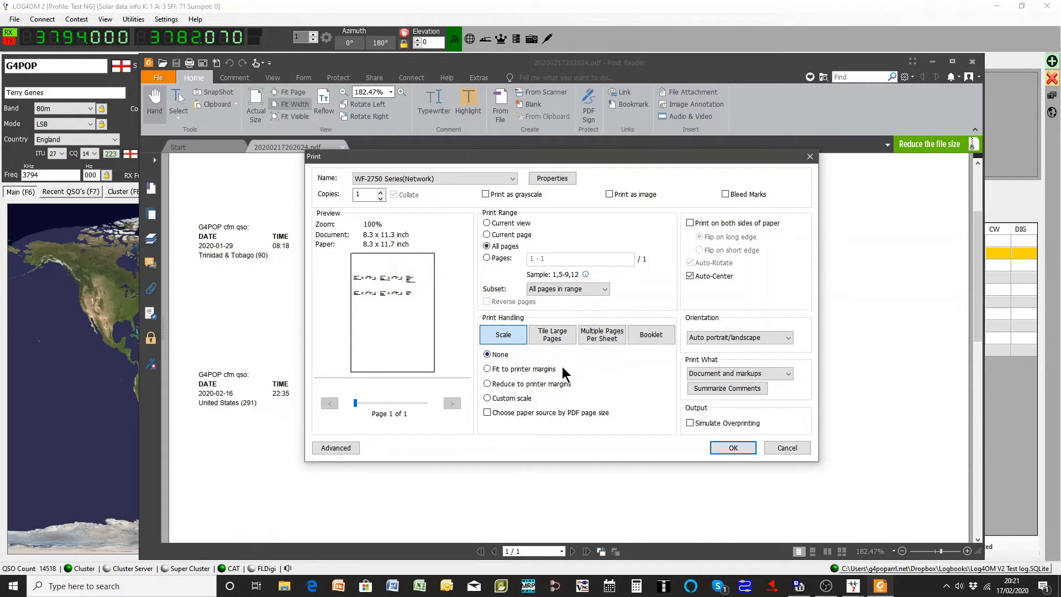
click(787, 448)
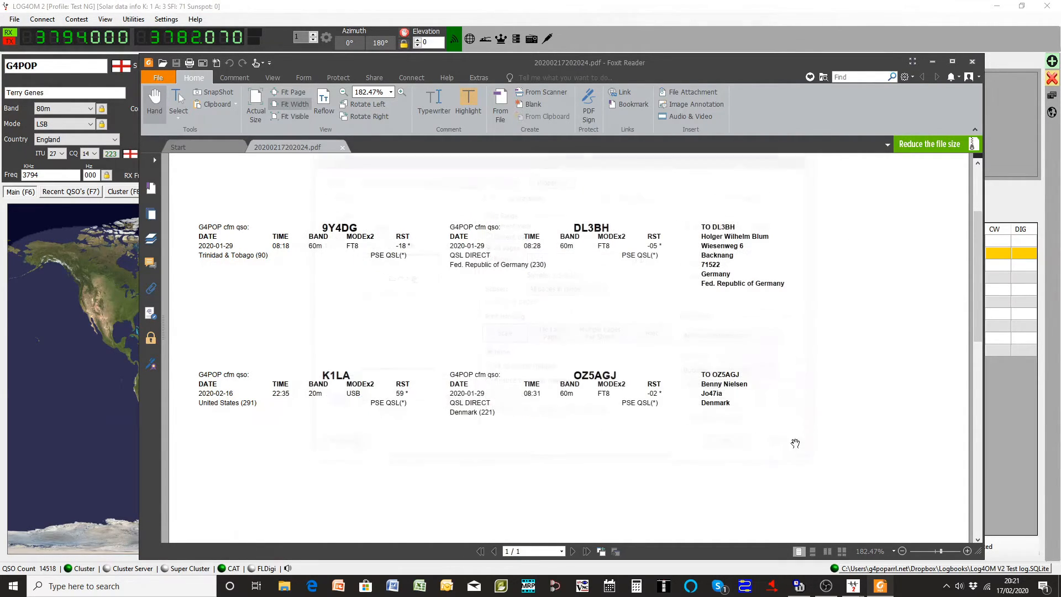
click(973, 64)
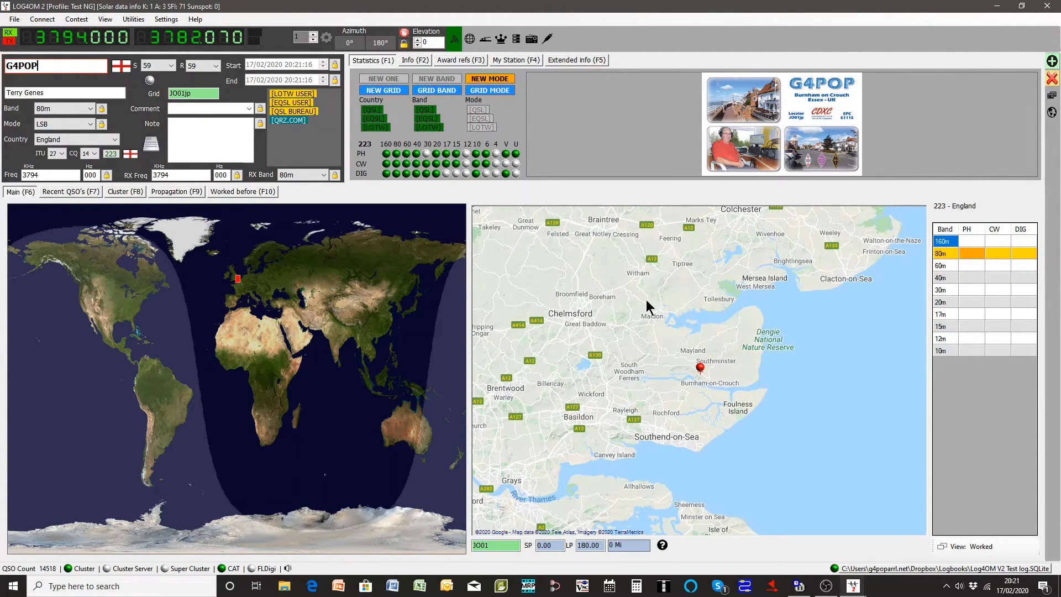
Back in label printing, set the resulting QSL sent status to Yes, reset the printed status, and close the label printing window.
click(853, 588)
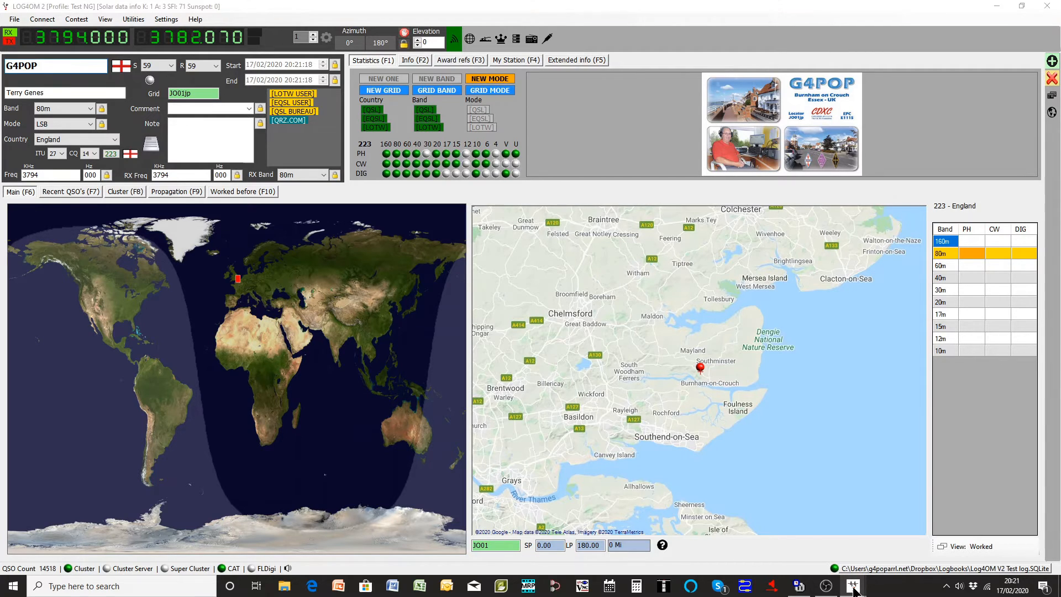
click(870, 549)
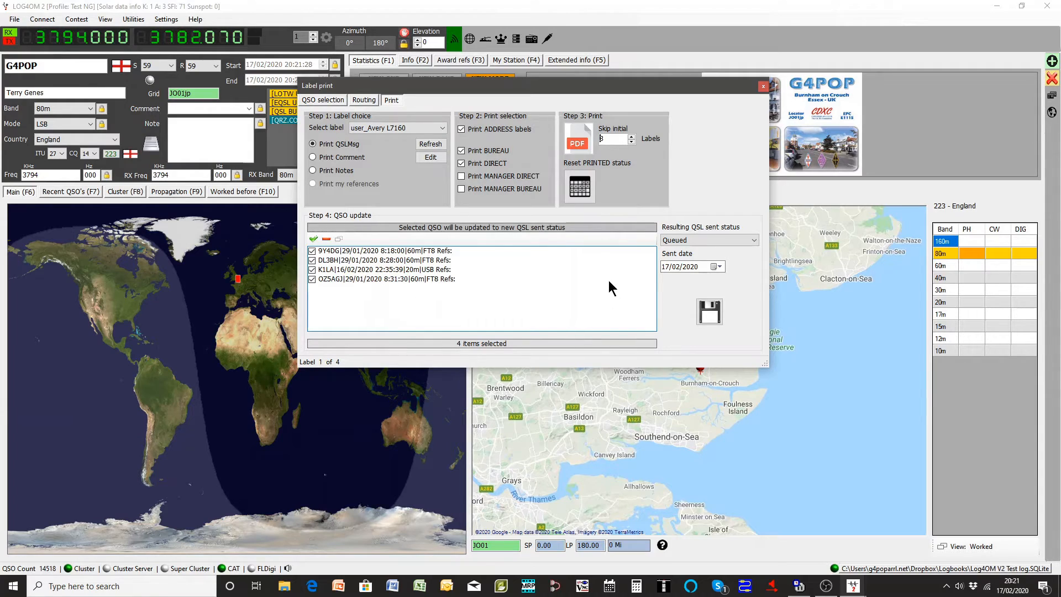
click(709, 240)
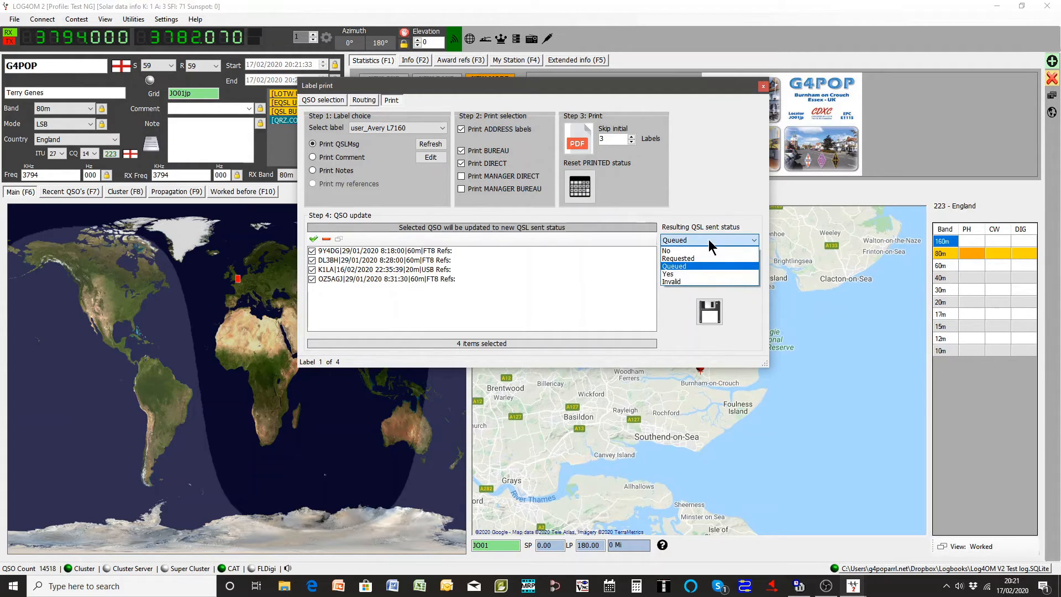
click(675, 274)
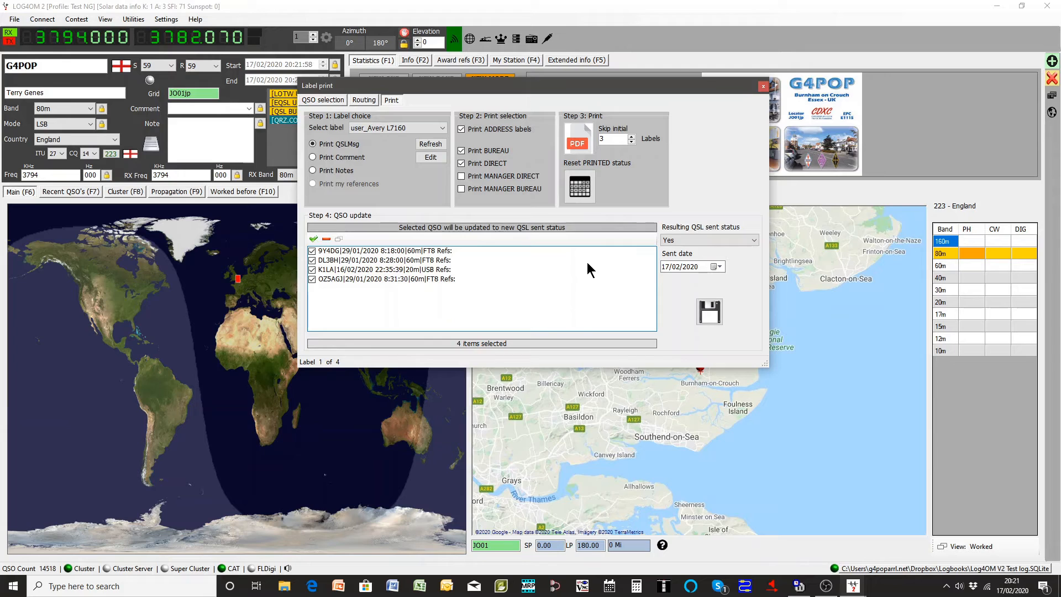
click(579, 189)
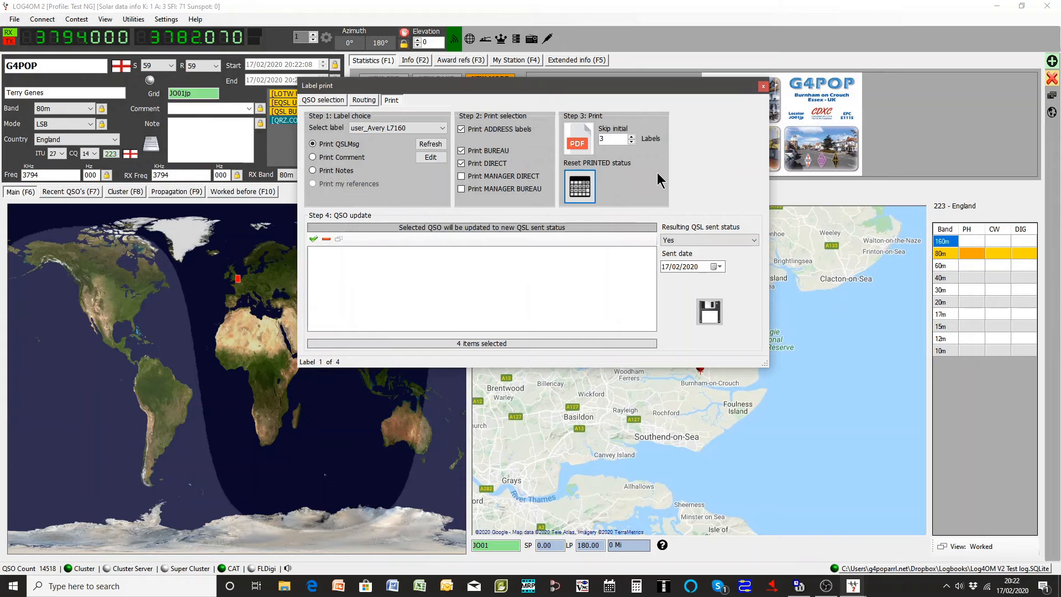
click(763, 87)
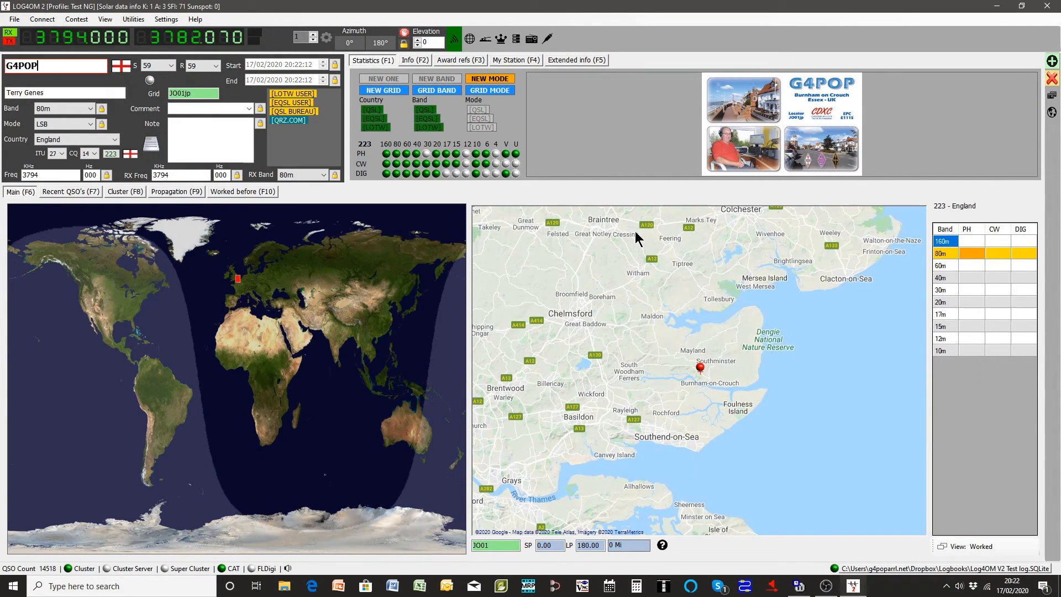